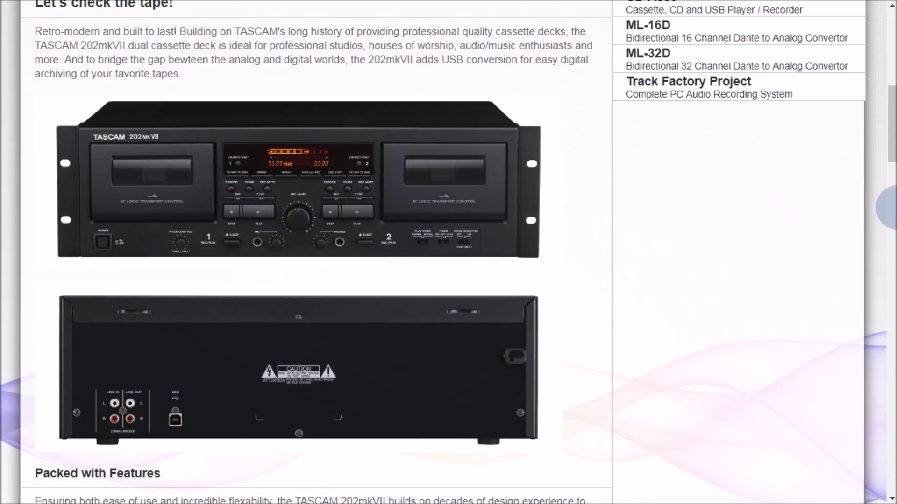
pyautogui.moveTo(887, 126)
pyautogui.mouseDown()
pyautogui.moveTo(888, 100)
pyautogui.moveTo(888, 129)
pyautogui.mouseUp()
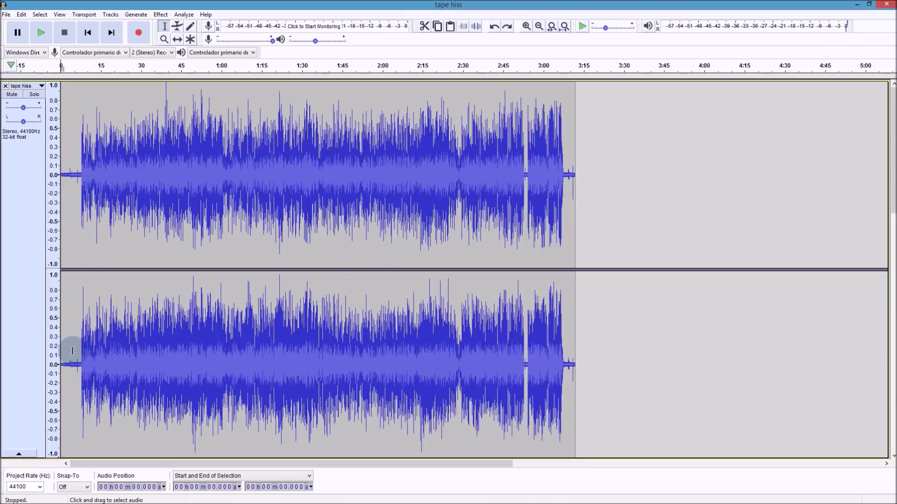
# Select the noise-only lead-in before the music, from 0 to about 7.5 s
pyautogui.moveTo(81, 359); pyautogui.dragTo(59, 360)
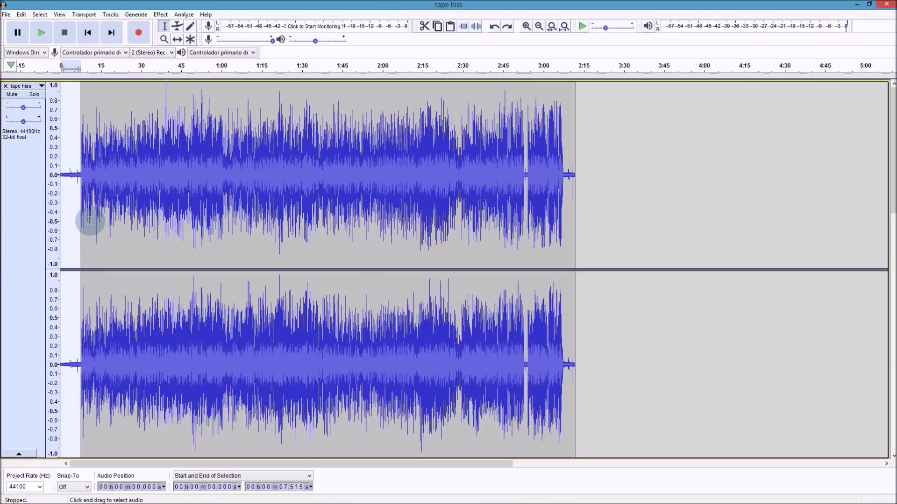
pyautogui.keyDown('ctrl'); pyautogui.scroll(2, 89, 221); pyautogui.keyUp('ctrl')
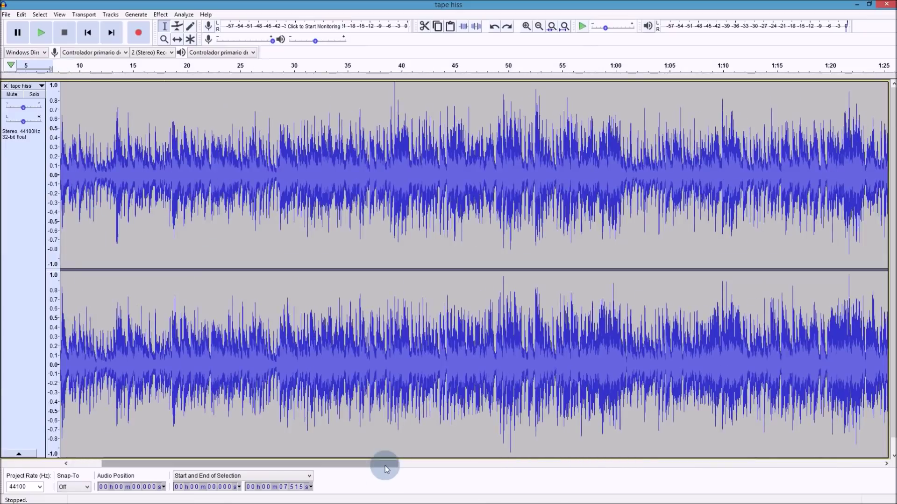
pyautogui.moveTo(385, 466); pyautogui.dragTo(176, 474)
pyautogui.keyDown('ctrl'); pyautogui.scroll(3, 93, 401); pyautogui.keyUp('ctrl')
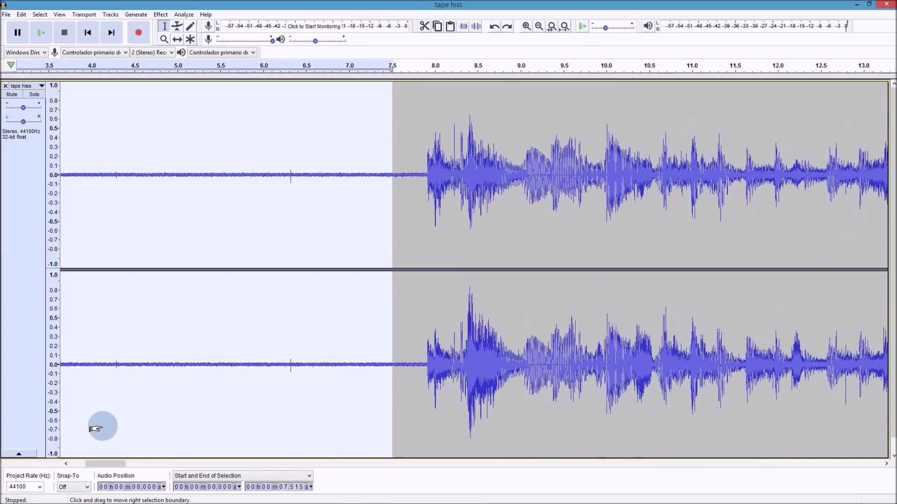
pyautogui.moveTo(117, 464); pyautogui.dragTo(80, 462)
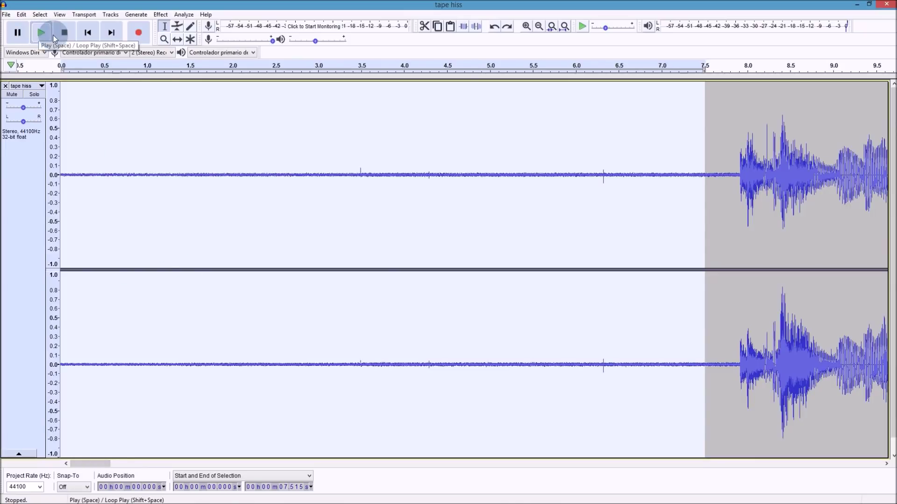
# Amplify the selected lead-in noise to a new peak amplitude of 0.0 dB and play it back
pyautogui.click(157, 14)
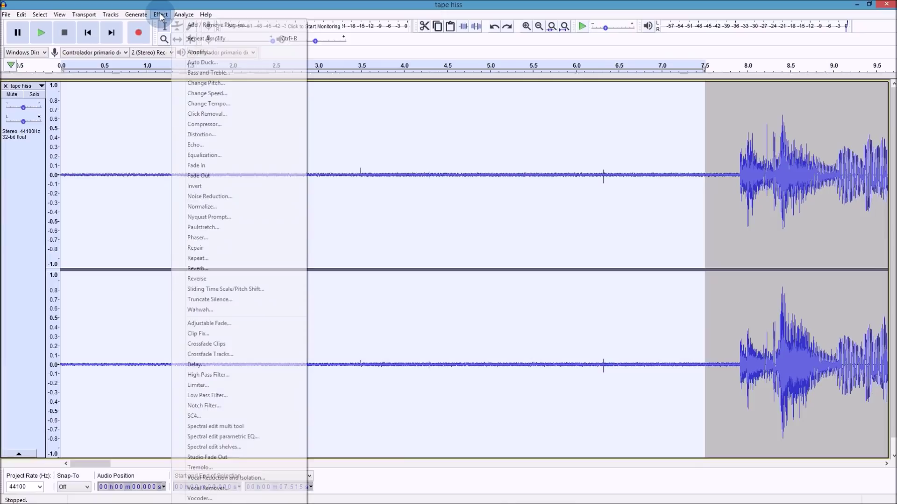
pyautogui.click(178, 52)
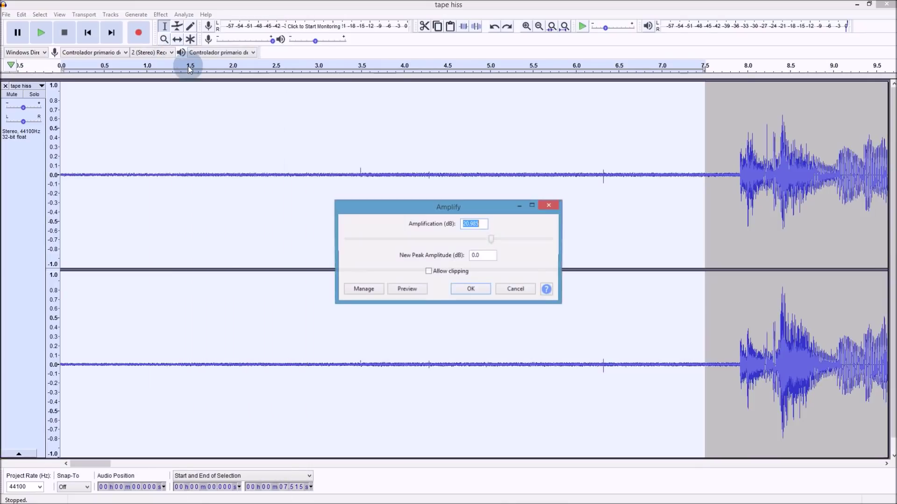
pyautogui.click(467, 289)
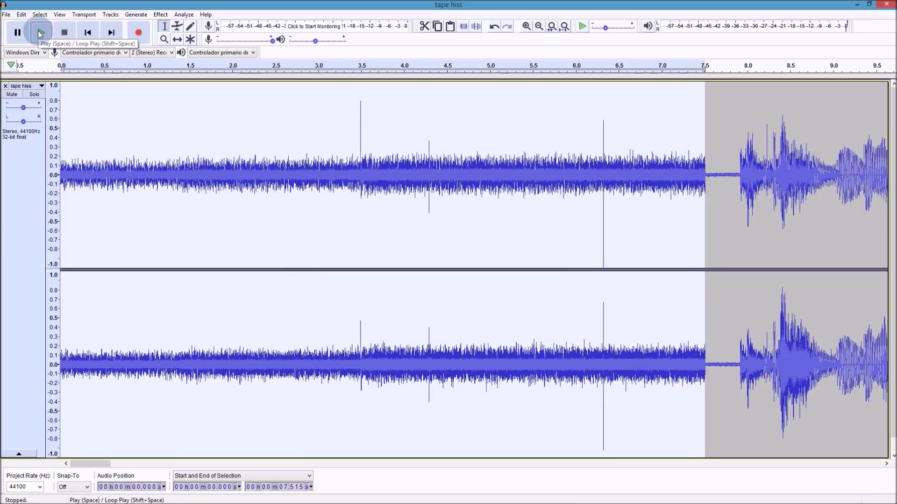
pyautogui.click(39, 31)
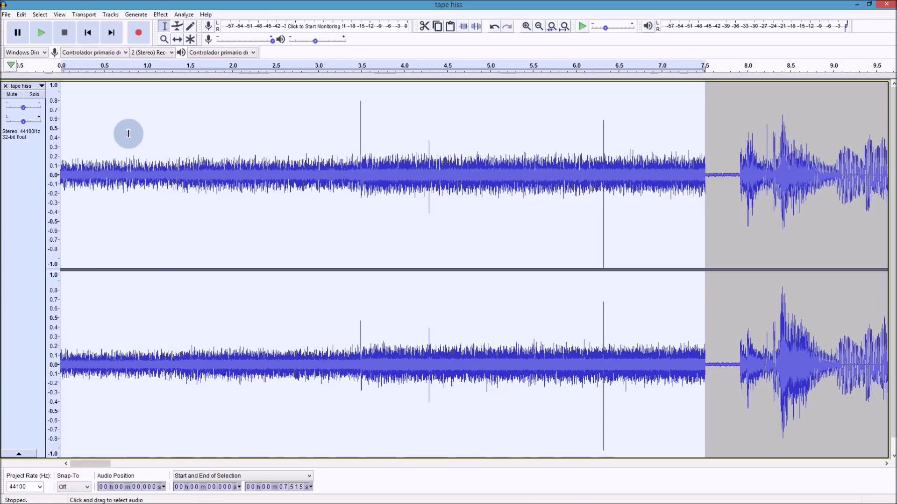
# Plot the frequency spectrum of the first 0.85 s or so of the lead-in noise
pyautogui.moveTo(132, 135); pyautogui.dragTo(40, 120)
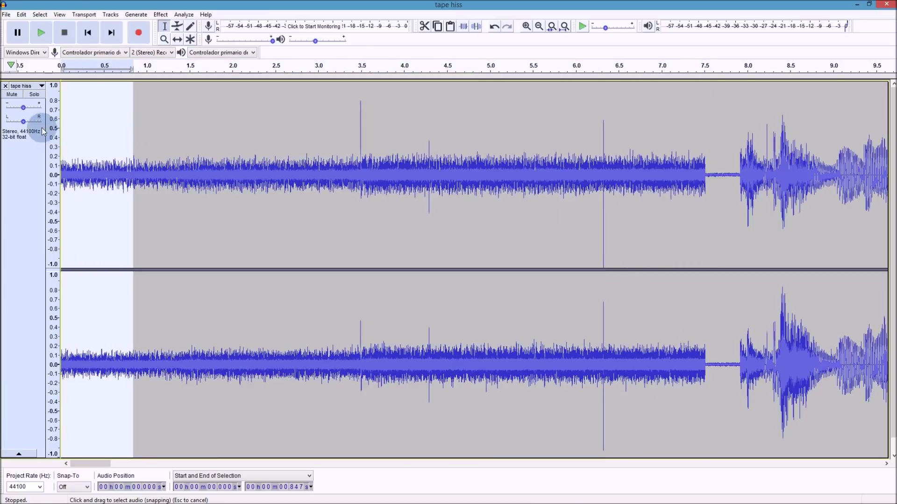
pyautogui.click(181, 15)
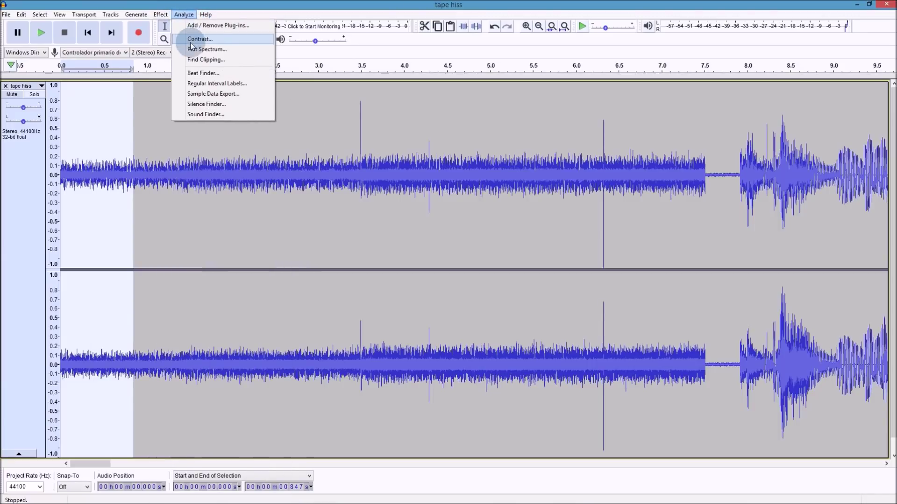
pyautogui.click(192, 50)
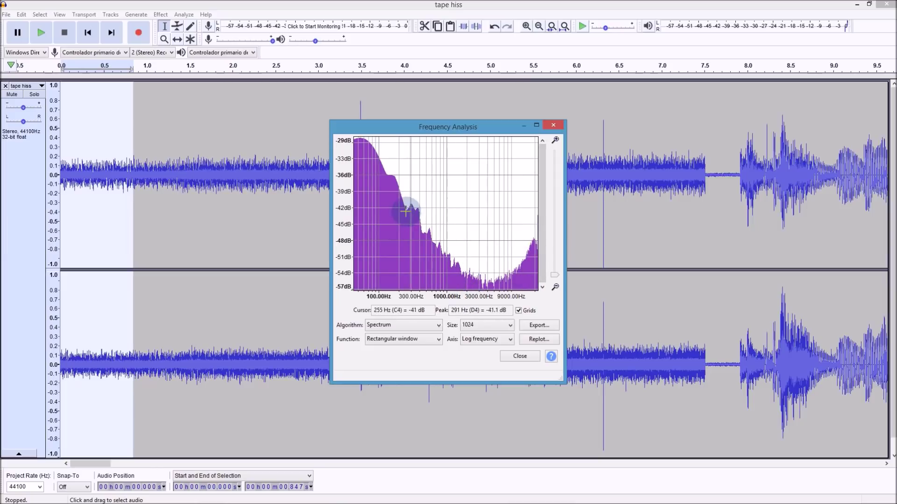
pyautogui.click(525, 359)
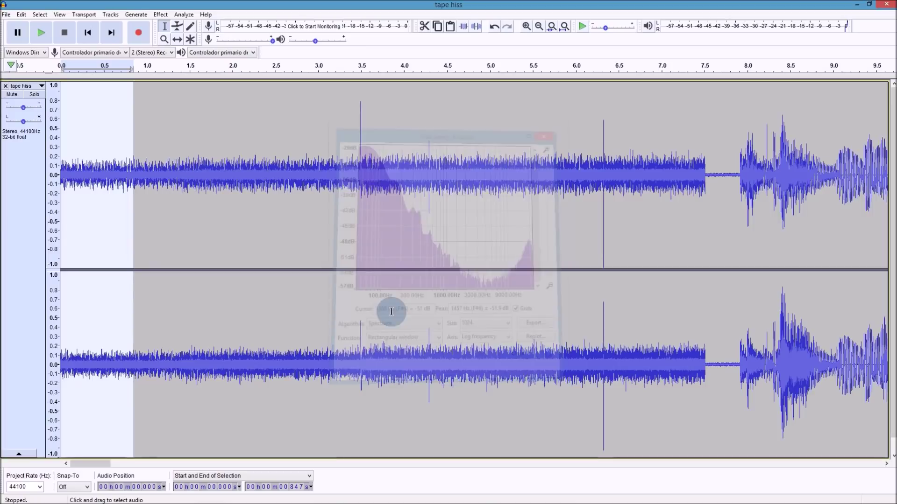
# Select the lead-in noise from about 1.6 s to 3.4 s and listen to it
pyautogui.click(156, 159)
pyautogui.moveTo(172, 159); pyautogui.dragTo(273, 156)
pyautogui.click(193, 154)
pyautogui.moveTo(199, 155); pyautogui.dragTo(355, 154)
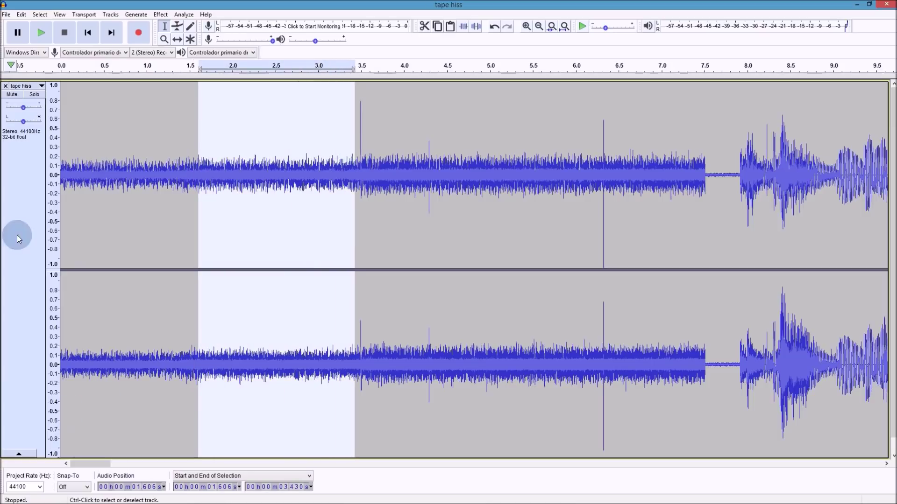
pyautogui.click(41, 32)
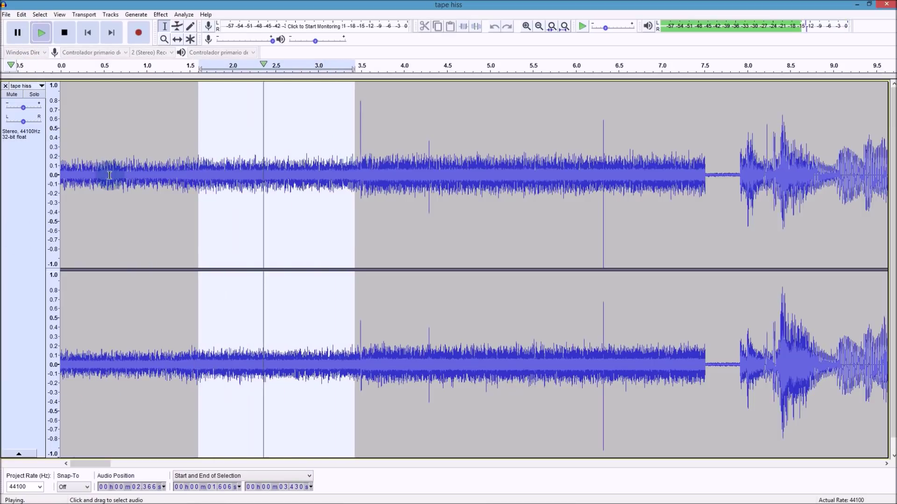
pyautogui.click(65, 32)
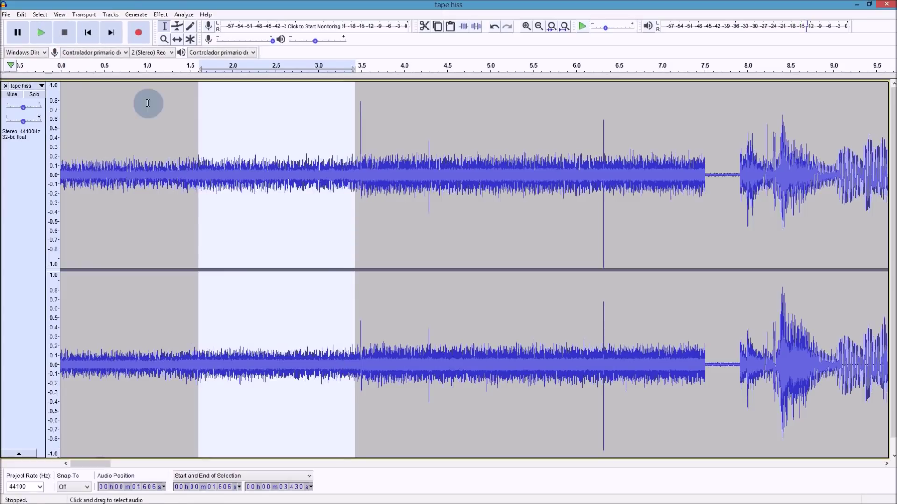
# Plot the frequency spectrum of the selected stretch of noise between about 1.6 s and 3.4 s
pyautogui.click(184, 15)
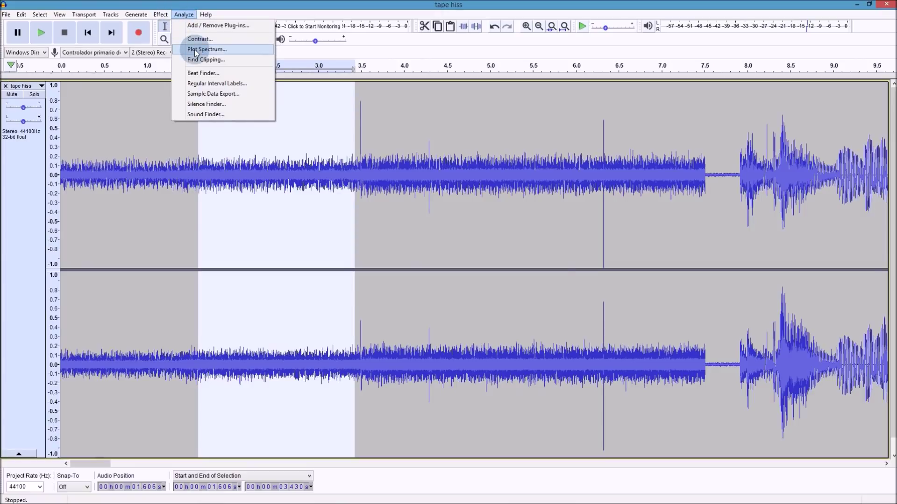
pyautogui.click(196, 49)
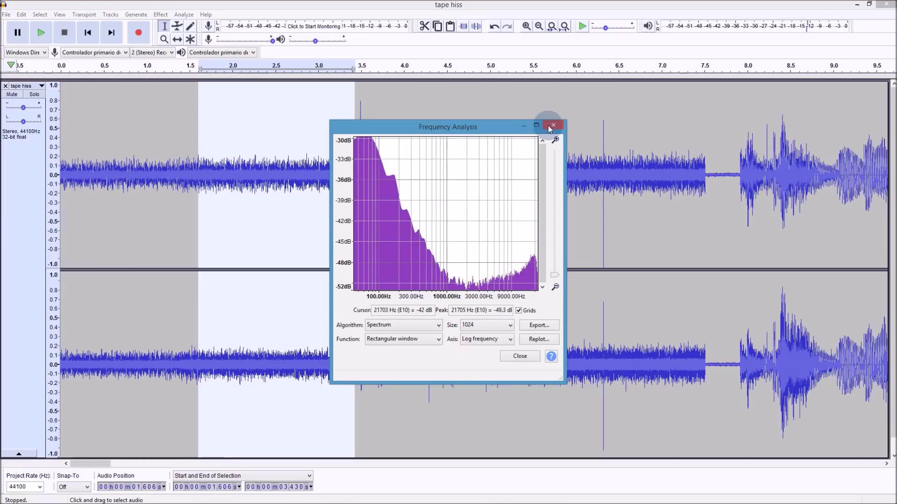
pyautogui.click(520, 356)
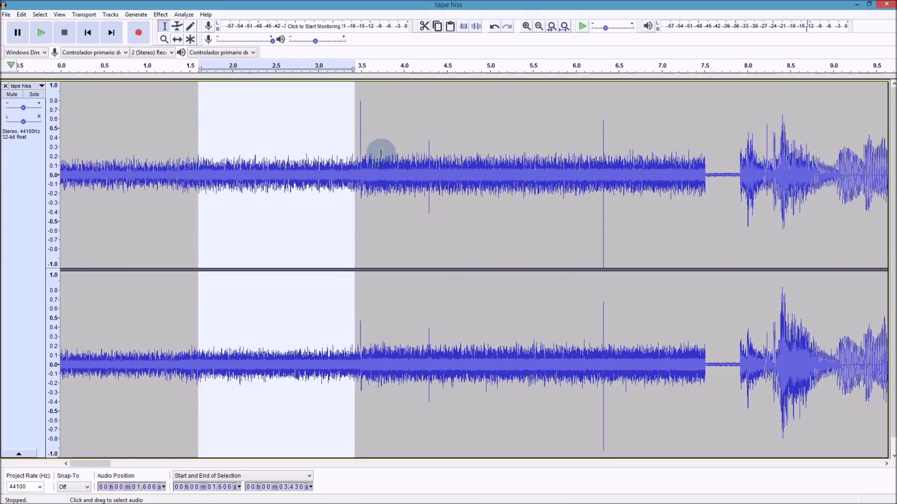
# Plot the spectrum of the noise from about 3.6 s to 6.25 s and view it on a linear frequency axis
pyautogui.moveTo(372, 154); pyautogui.dragTo(596, 151)
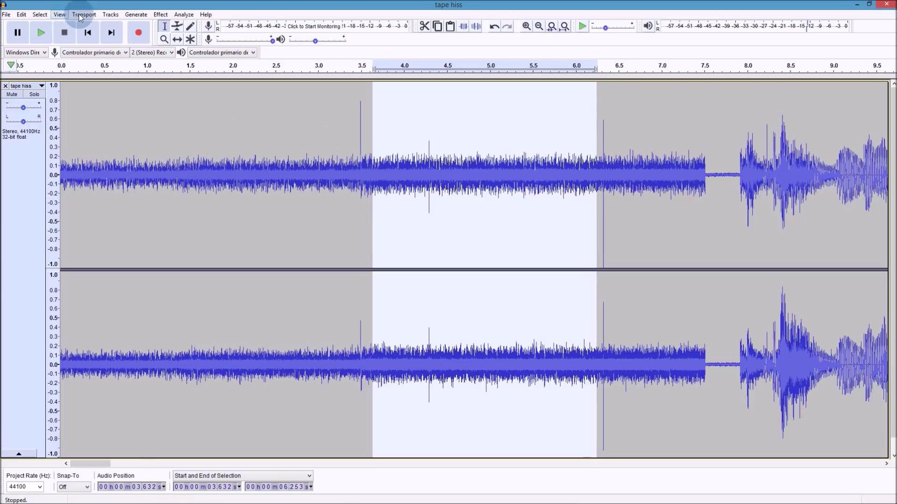
pyautogui.click(183, 14)
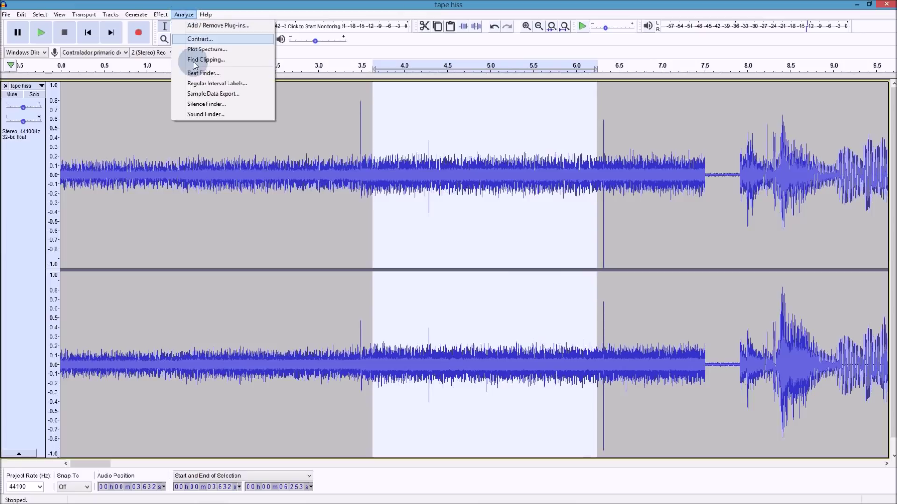
pyautogui.click(220, 50)
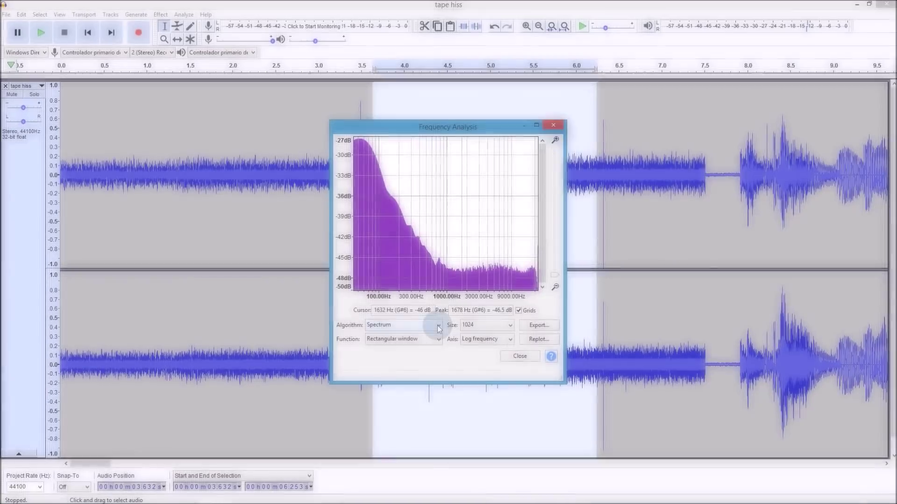
pyautogui.click(510, 341)
pyautogui.click(486, 349)
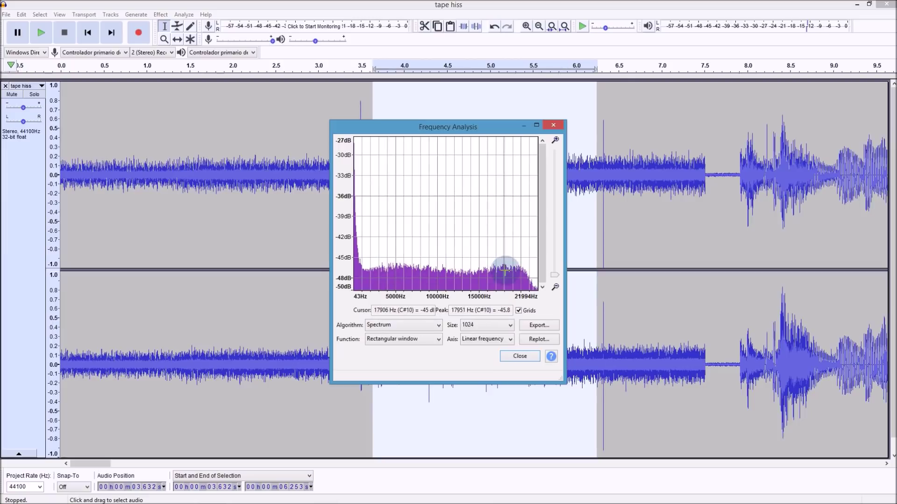
pyautogui.click(520, 357)
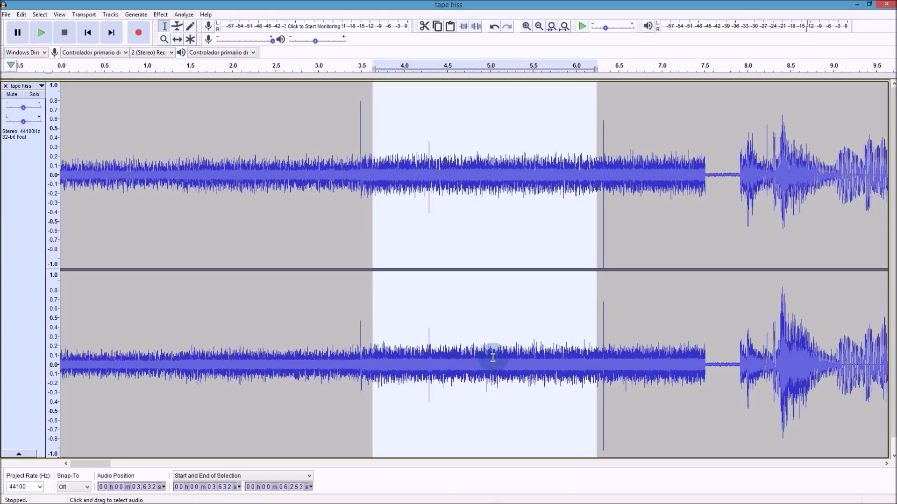
# Undo the amplification of the lead-in noise and clear the selection
pyautogui.click(603, 327)
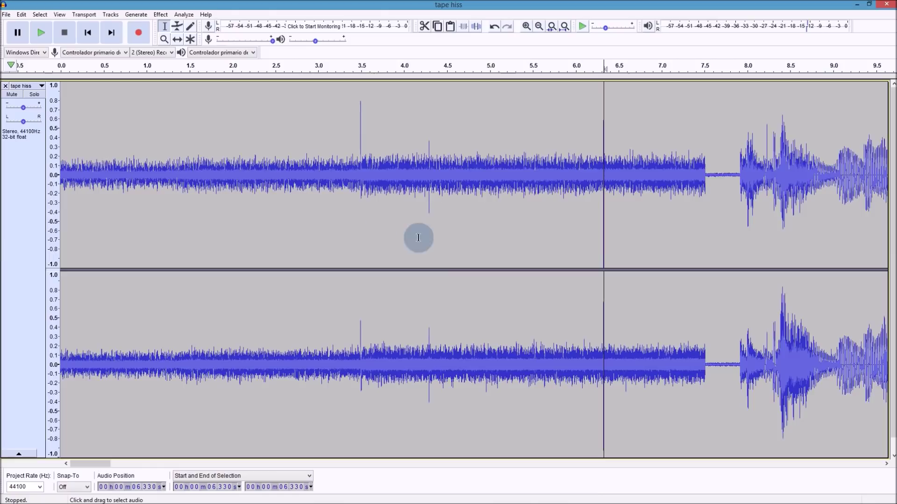
pyautogui.scroll(-1, 475, 262)
pyautogui.scroll(1, 476, 266)
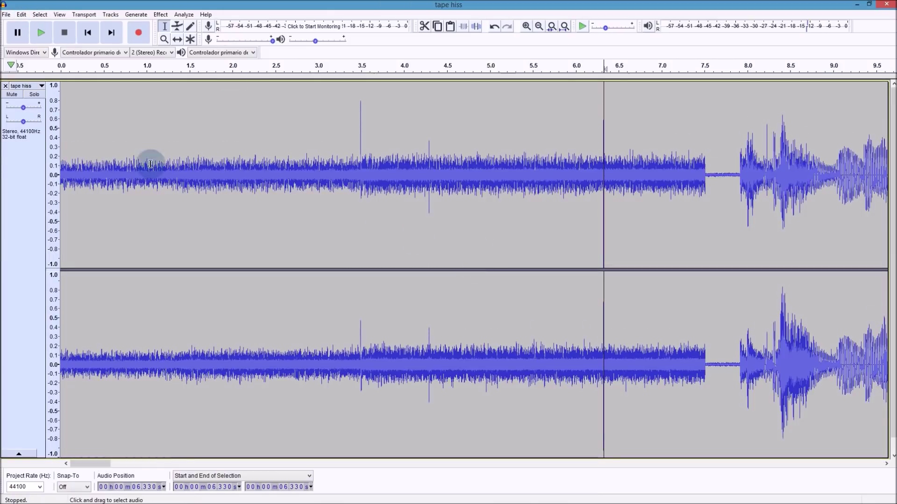
pyautogui.press('shift')
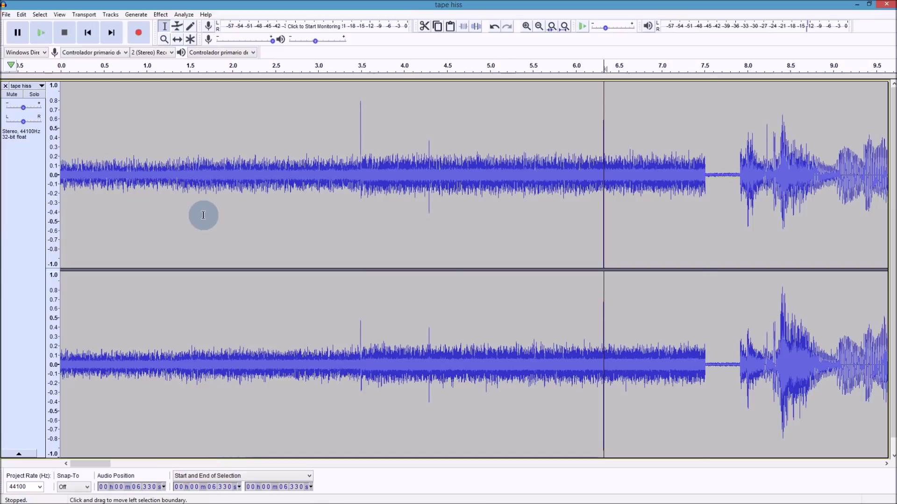
pyautogui.hotkey('ctrl', 'z')
pyautogui.click(682, 197)
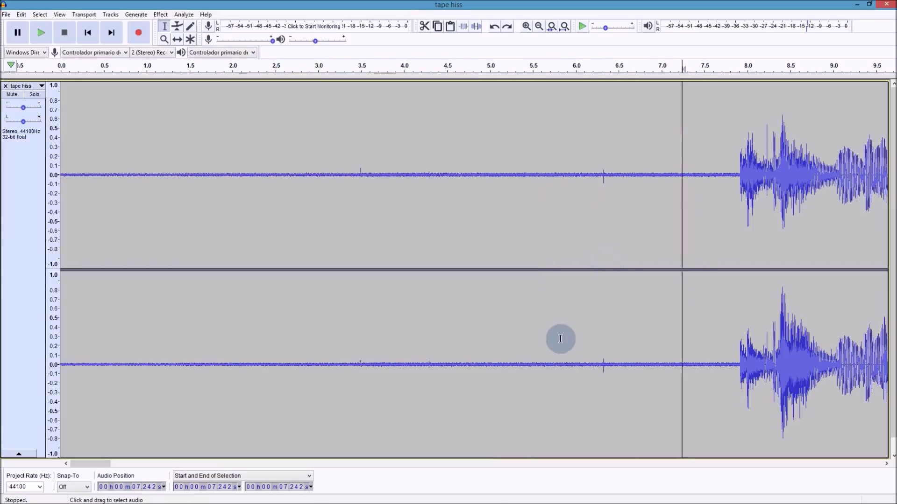
pyautogui.moveTo(91, 463)
pyautogui.mouseDown()
pyautogui.moveTo(101, 463)
pyautogui.moveTo(86, 469)
pyautogui.mouseUp()
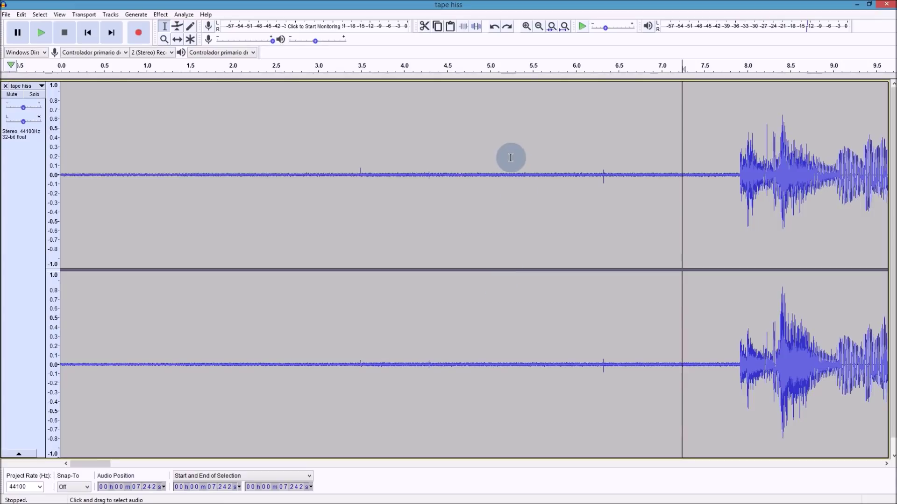
# Capture a Noise Reduction noise profile from the tape hiss between about 3.6 s and 7.8 s
pyautogui.moveTo(371, 175); pyautogui.dragTo(729, 176)
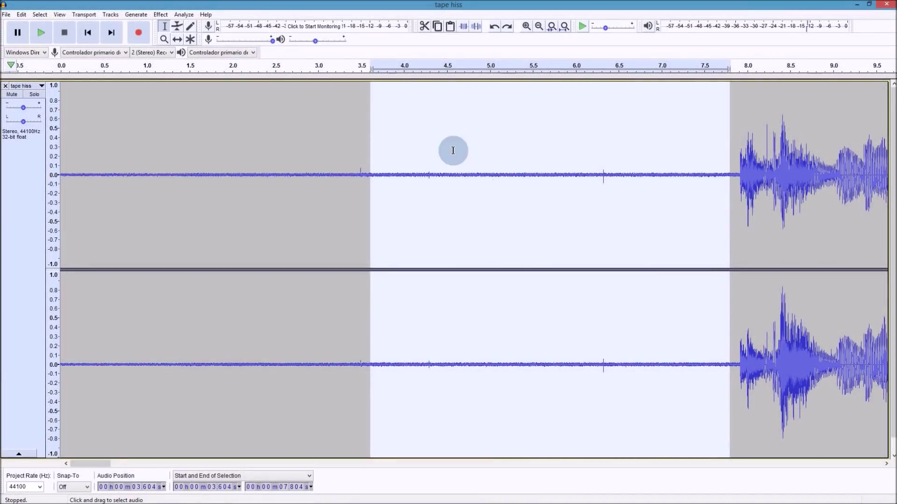
pyautogui.click(161, 16)
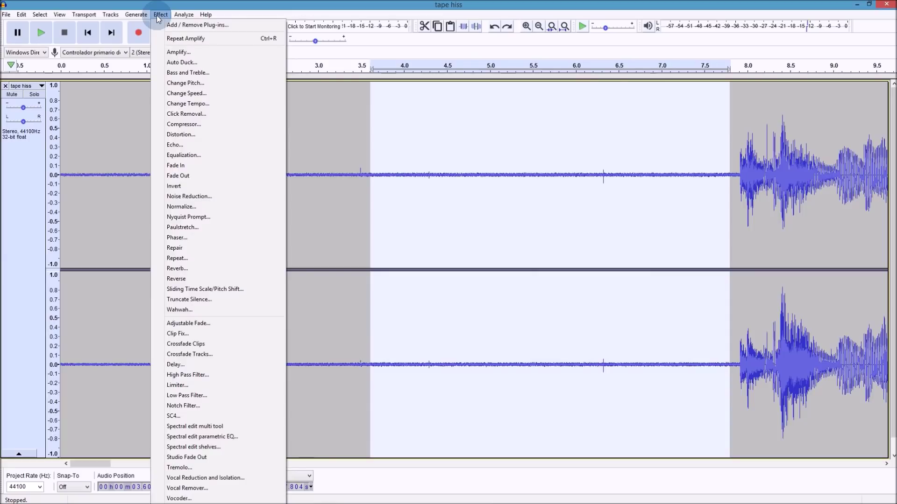
pyautogui.click(175, 197)
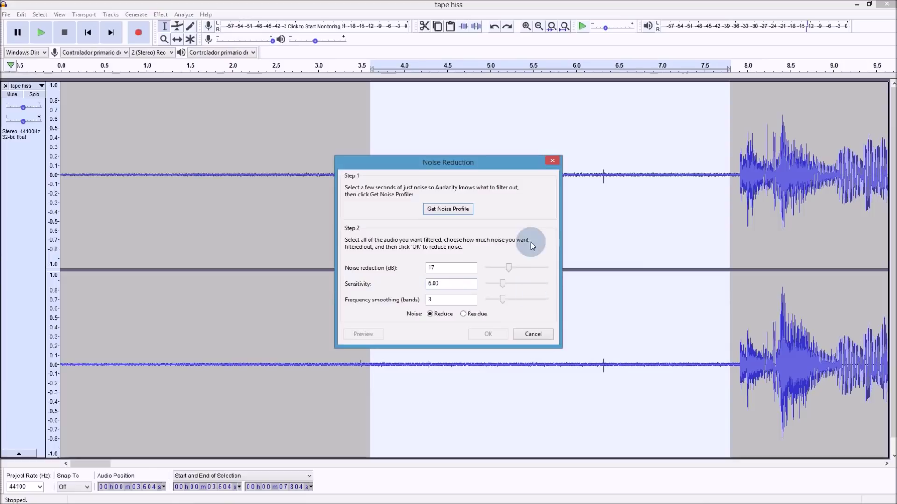
pyautogui.click(449, 210)
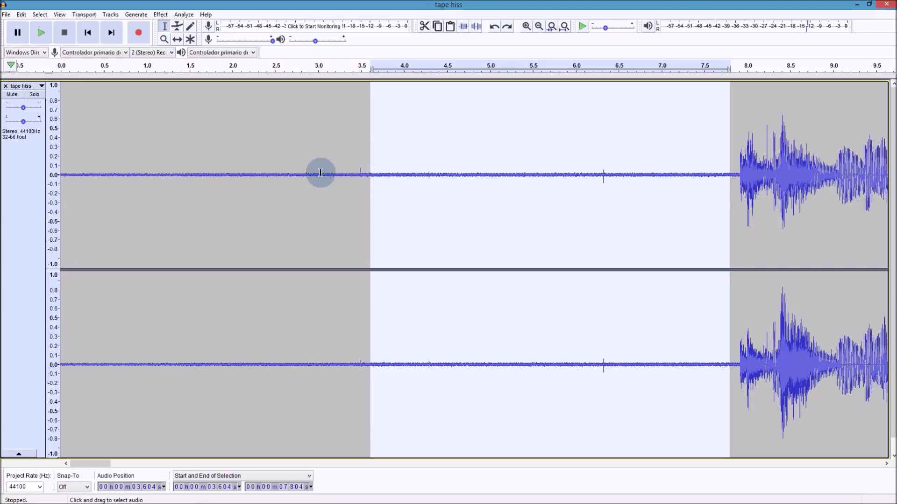
# Select the entire tape hiss track and open the Noise Reduction effect for it
pyautogui.doubleClick(364, 156)
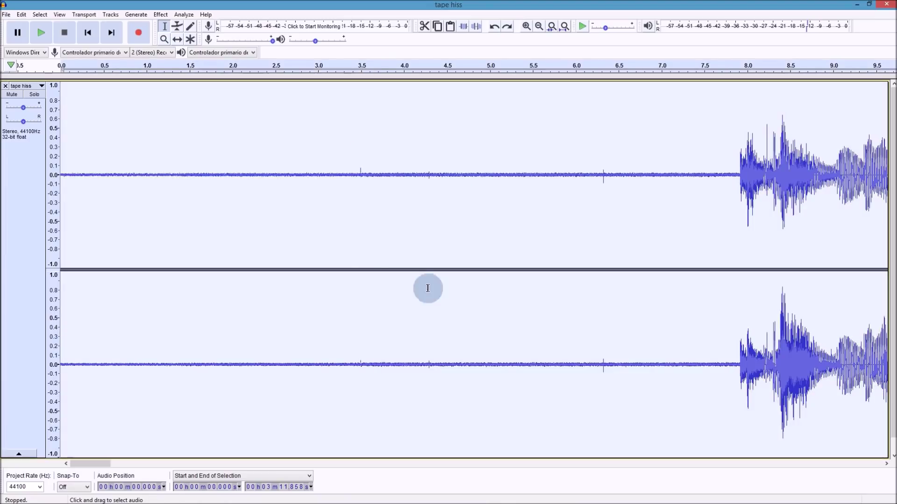
pyautogui.hotkey('ctrl', '3')
pyautogui.hotkey('ctrl', '3')
pyautogui.hotkey('ctrl', '3')
pyautogui.hotkey('ctrl', '3')
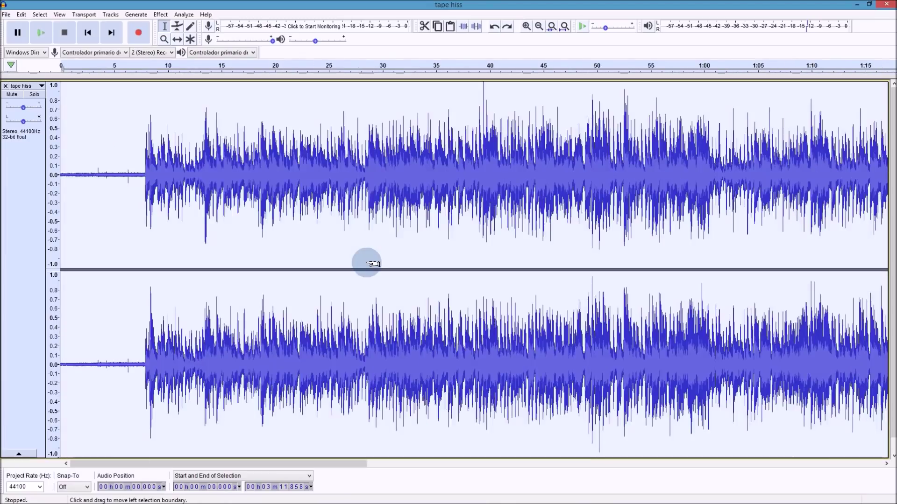
pyautogui.hotkey('ctrl', '3')
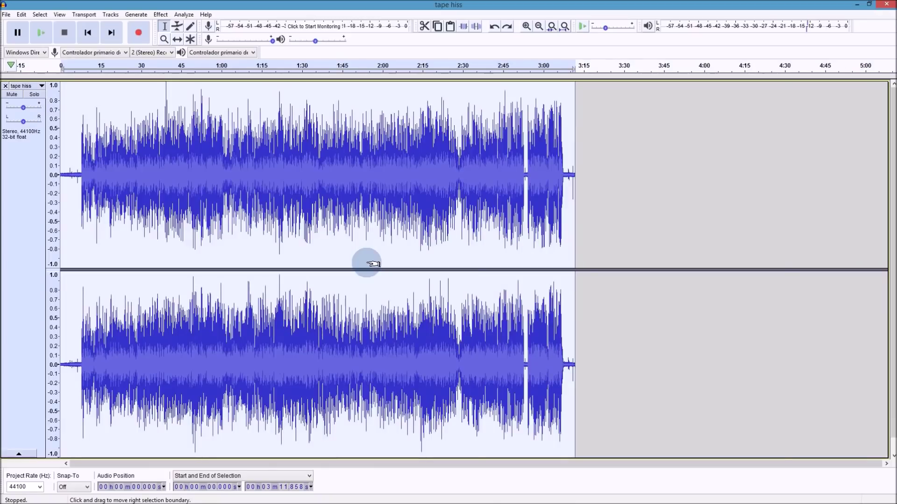
pyautogui.keyDown('ctrl'); pyautogui.scroll(1, 367, 263); pyautogui.keyUp('ctrl')
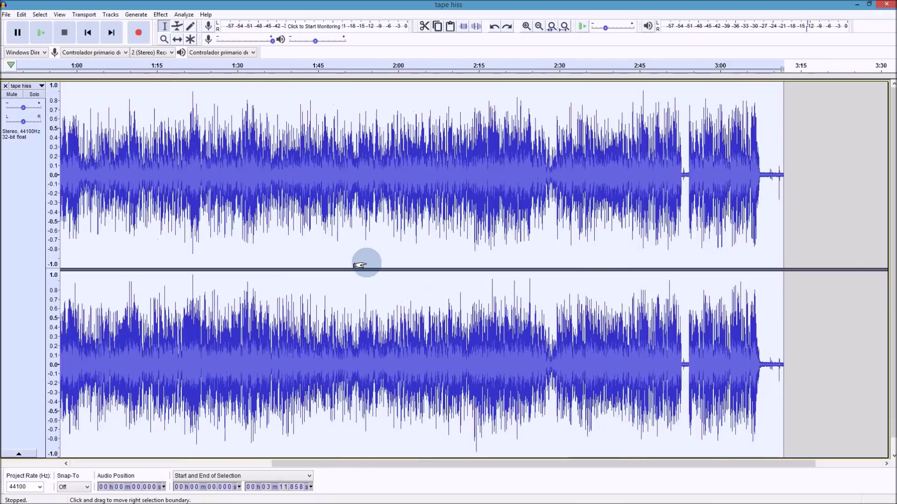
pyautogui.click(160, 16)
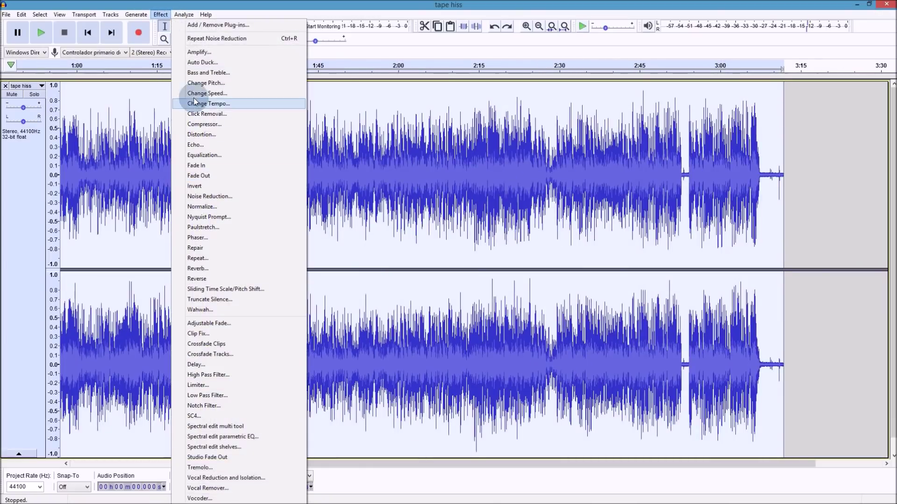
pyautogui.click(209, 197)
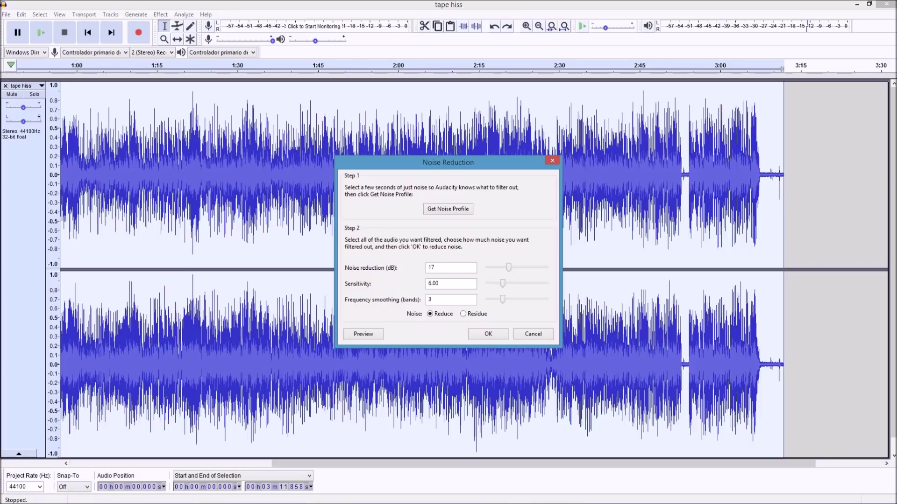
# Apply Noise Reduction in Residue mode at 17 dB, sensitivity 6.00 and 3 smoothing bands, and play the residue
pyautogui.click(479, 335)
pyautogui.click(473, 315)
pyautogui.click(487, 335)
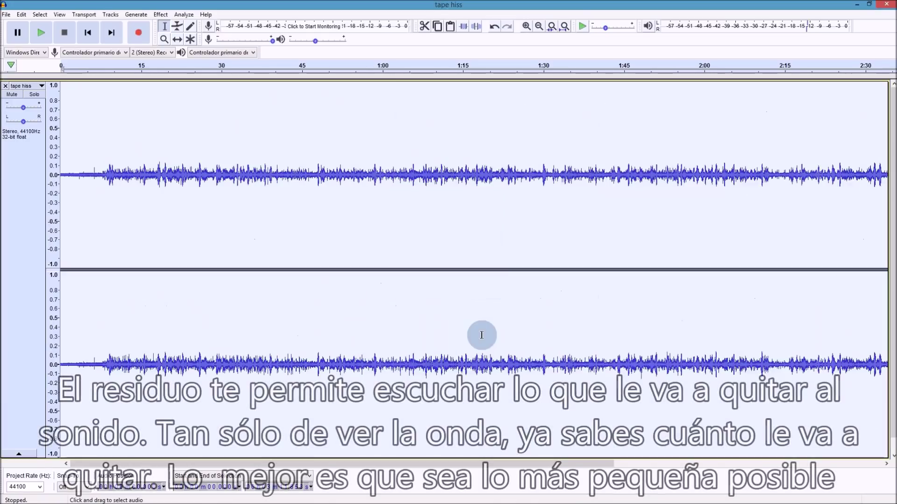
pyautogui.click(41, 33)
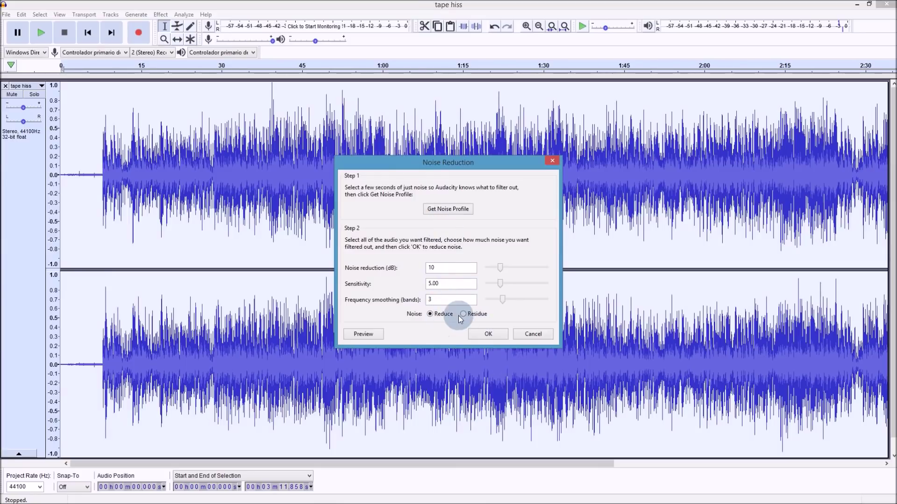
# Apply Noise Reduction in Residue mode at 10 dB, sensitivity 5.00 and 3 smoothing bands, and play the residue
pyautogui.click(494, 334)
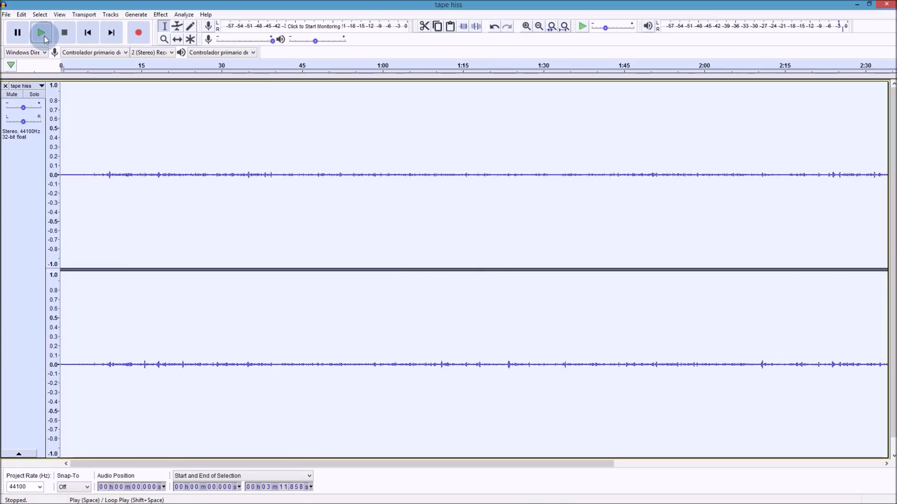
pyautogui.click(43, 35)
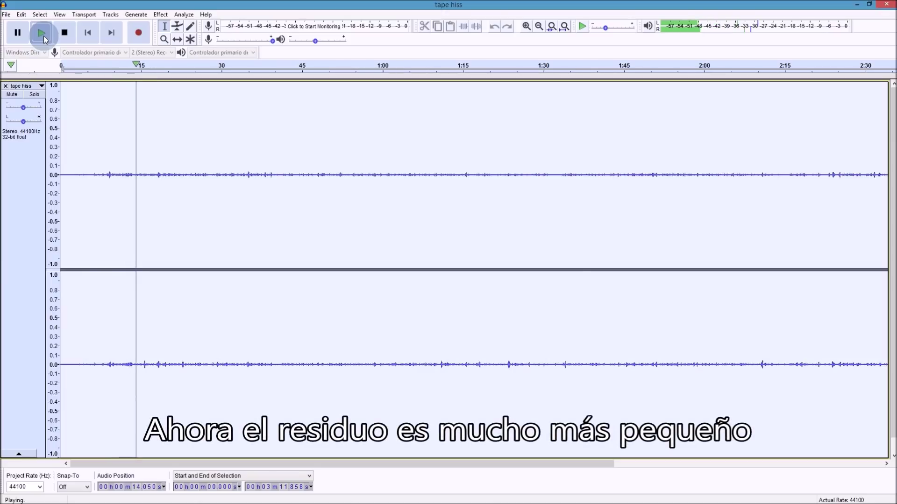
pyautogui.click(60, 36)
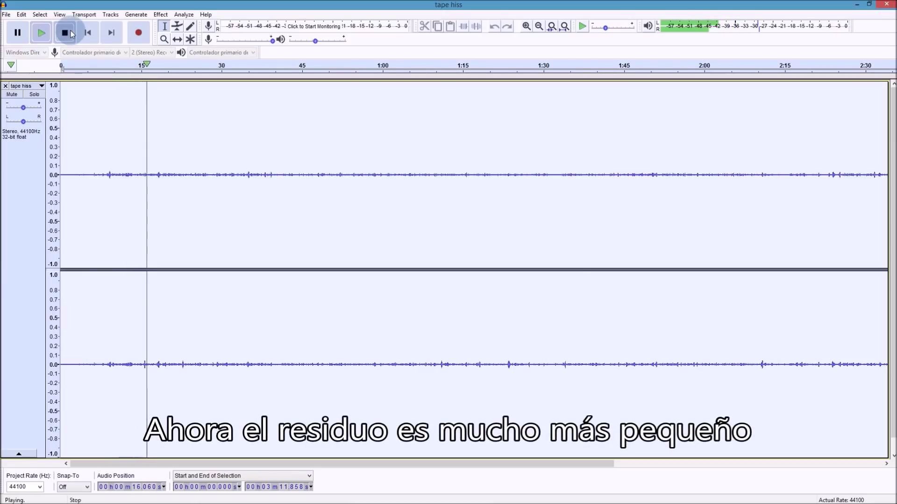
# Amplify the residue between about 3.7 s and 18.7 s and play that stretch
pyautogui.moveTo(161, 164); pyautogui.dragTo(81, 165)
pyautogui.click(161, 14)
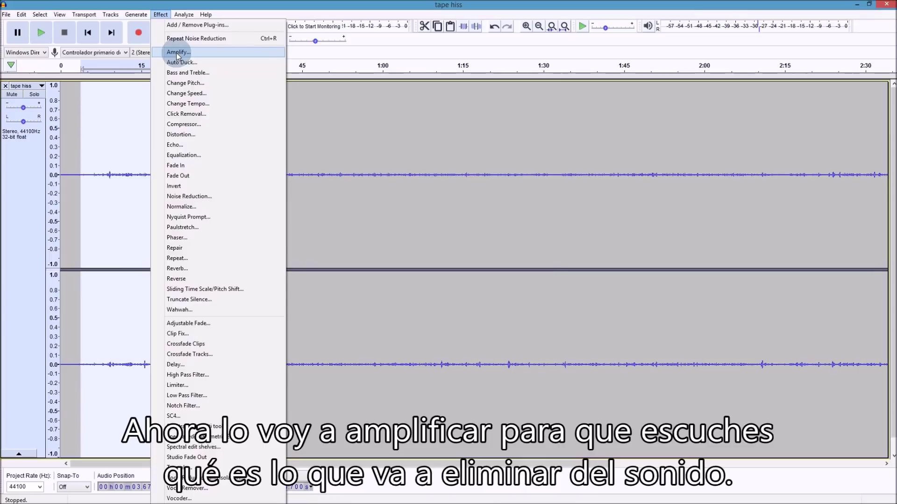
pyautogui.click(178, 52)
pyautogui.click(467, 289)
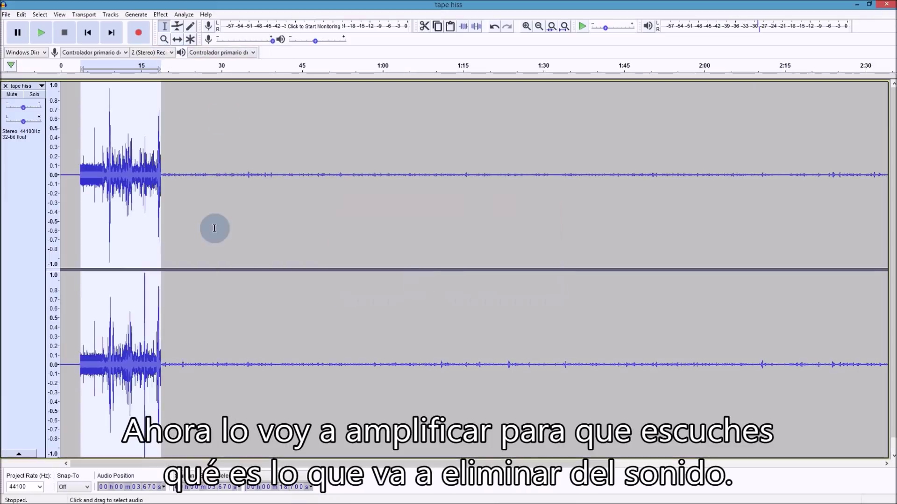
pyautogui.click(41, 33)
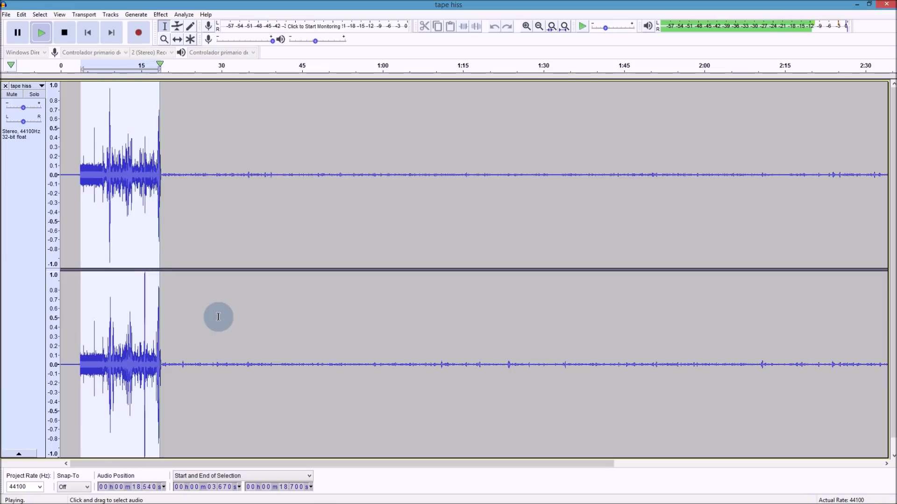
# Undo the amplification and residue, and apply Noise Reduction to the whole track in Reduce mode at 10 dB, sensitivity 5.00 and 3 smoothing bands
pyautogui.click(40, 140)
pyautogui.hotkey('ctrl', 'z')
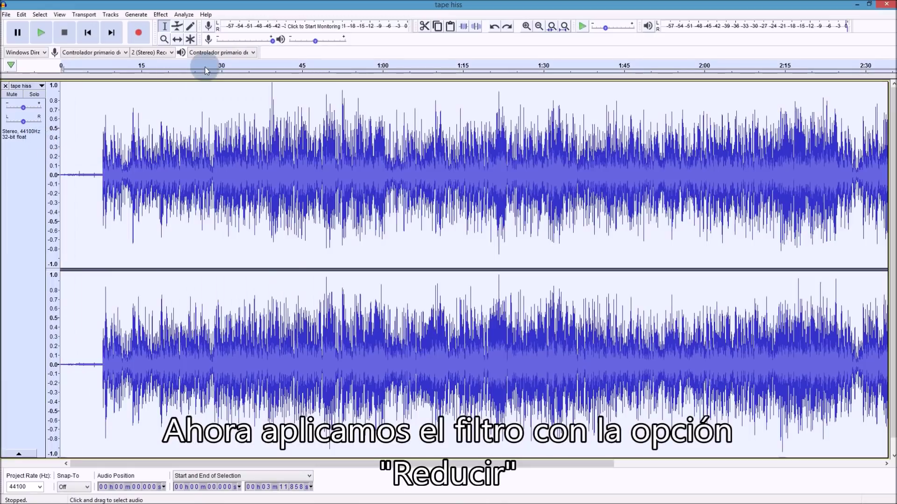
pyautogui.click(161, 14)
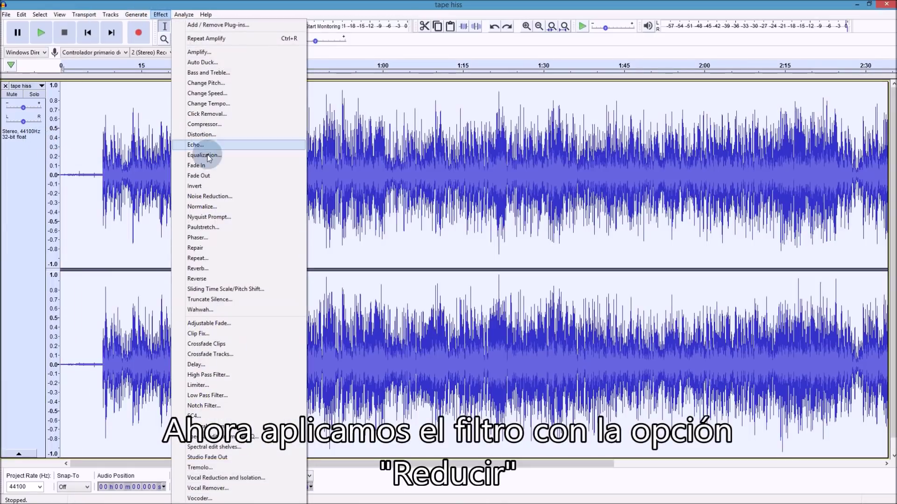
pyautogui.click(209, 197)
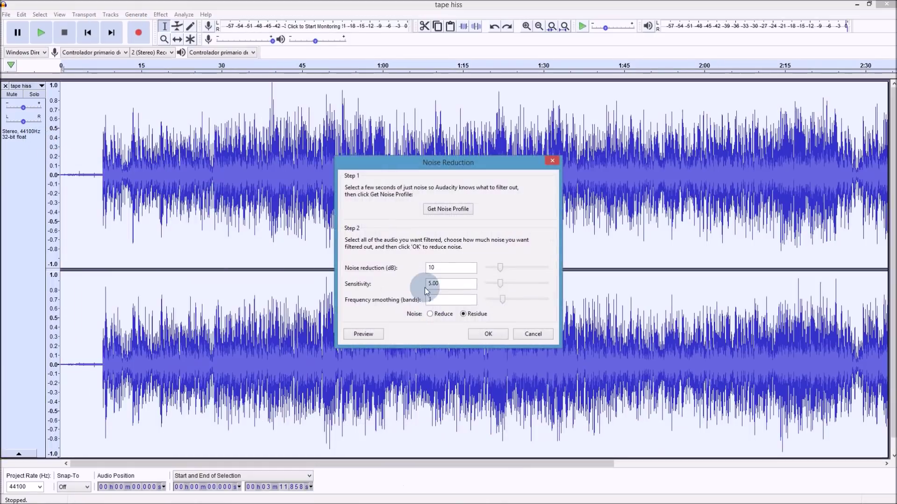
pyautogui.click(430, 314)
pyautogui.click(487, 334)
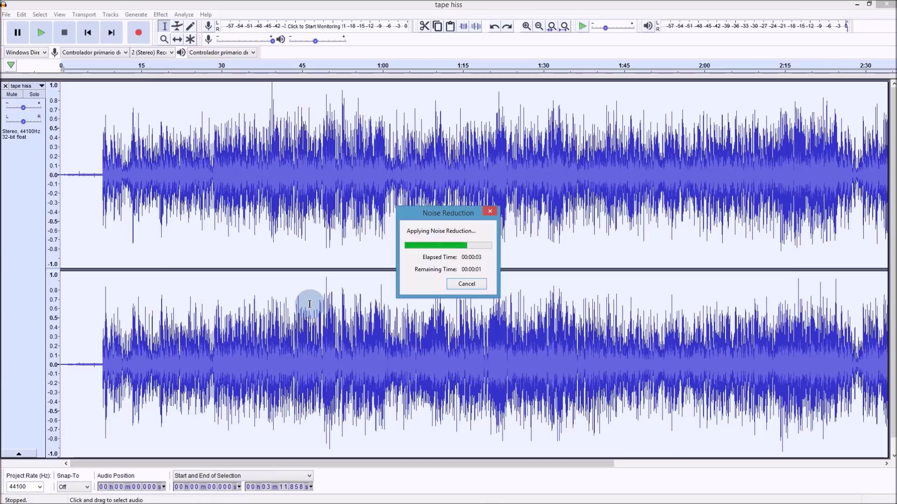
# Play the noise-reduced track from about 8.4 s to check the result by ear
pyautogui.click(100, 187)
pyautogui.click(41, 32)
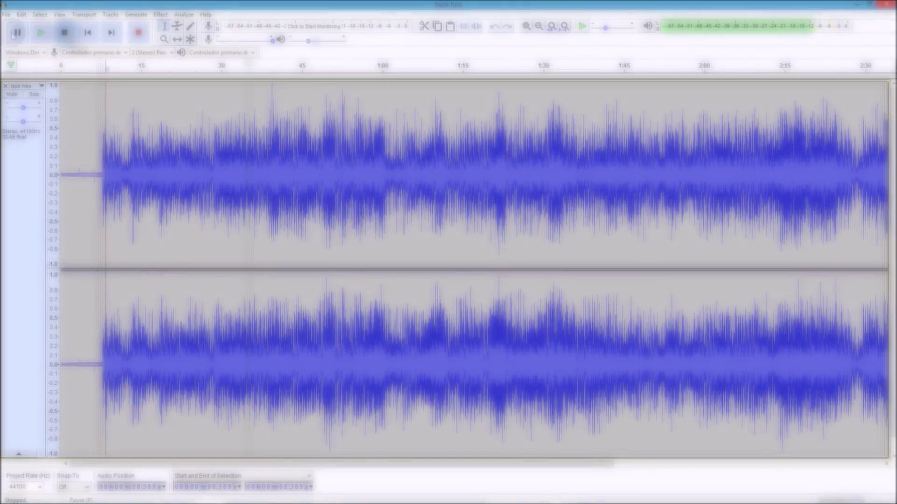
# Export the track as "tape hiss final.wav" in WAV (Microsoft) signed 16-bit PCM format, leaving the metadata tags empty
pyautogui.click(6, 14)
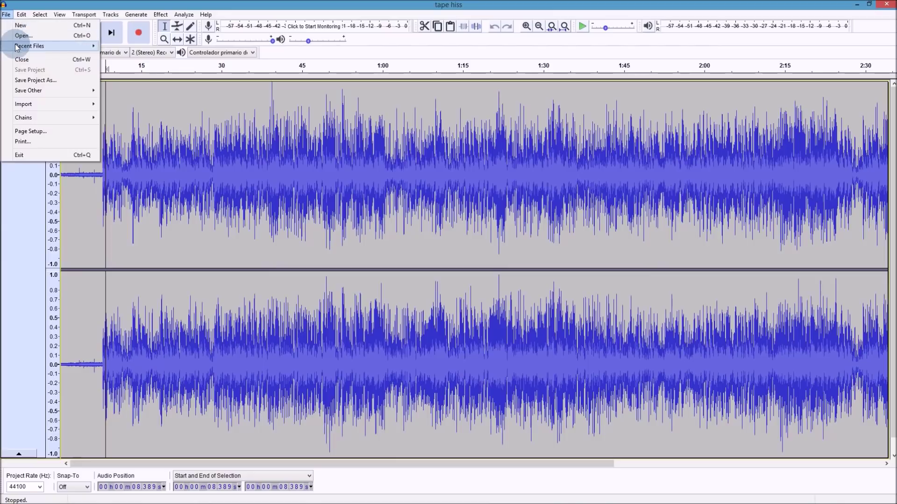
pyautogui.moveTo(33, 91)
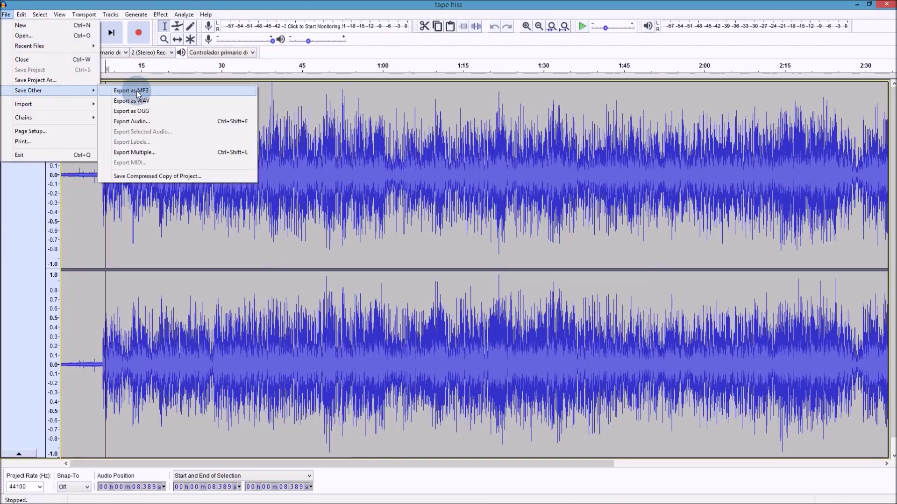
pyautogui.click(149, 101)
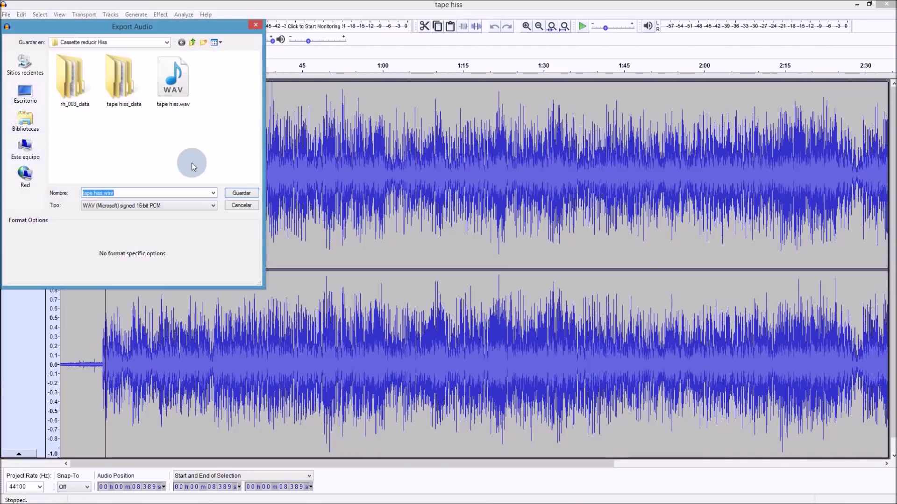
pyautogui.click(213, 205)
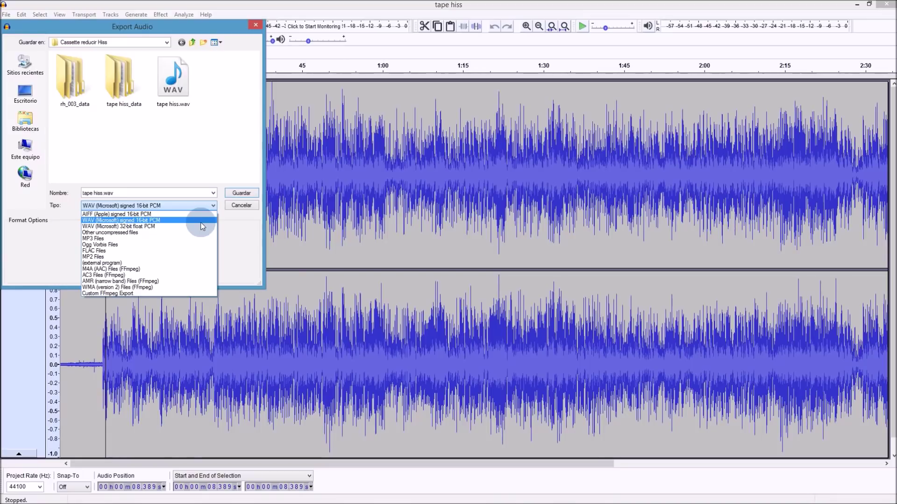
pyautogui.click(200, 223)
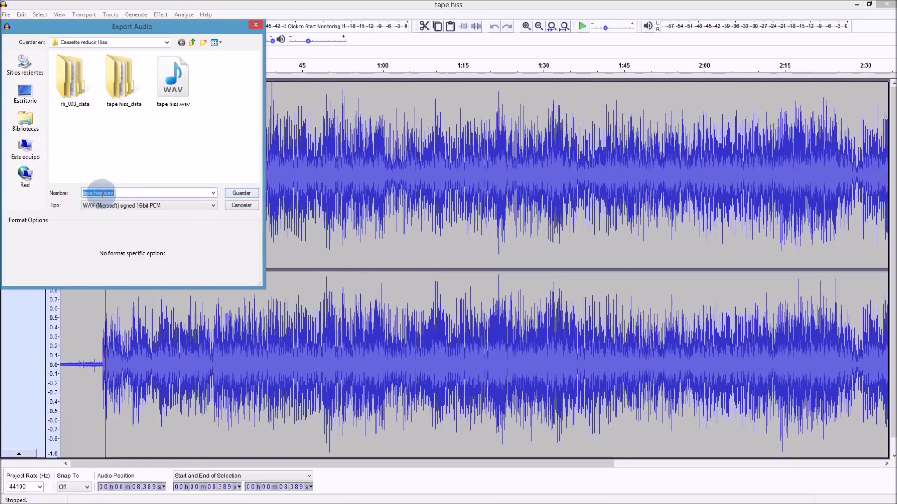
pyautogui.click(102, 193)
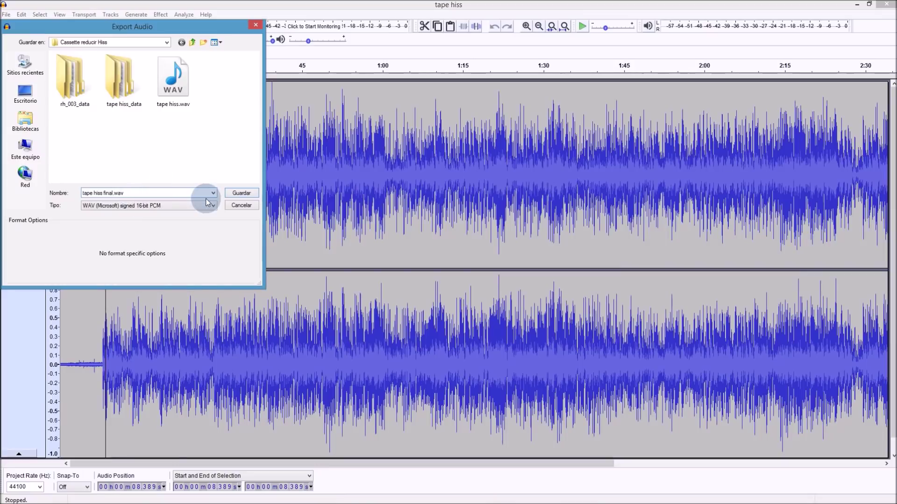
pyautogui.click(251, 195)
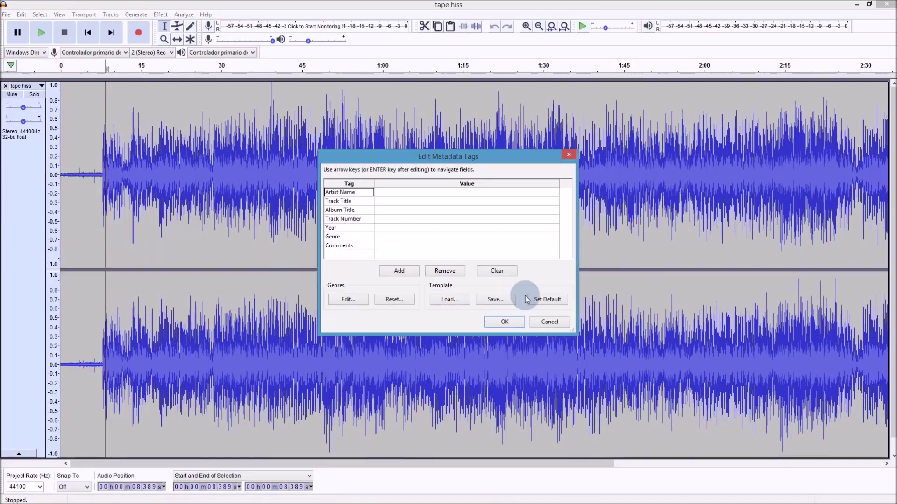
pyautogui.click(508, 320)
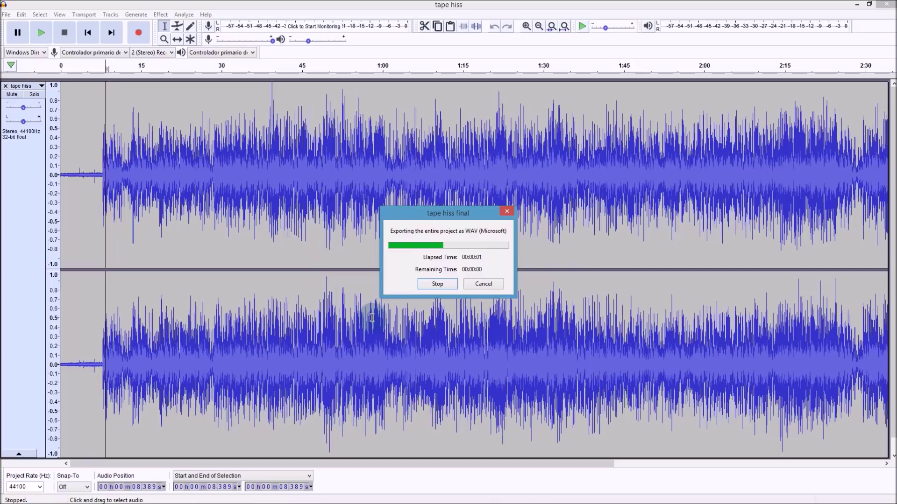
# Export the track as "tape hiss.mp3" at constant 320 kbps stereo, replacing the existing file and leaving the metadata tags empty
pyautogui.click(7, 14)
pyautogui.moveTo(75, 90)
pyautogui.click(148, 91)
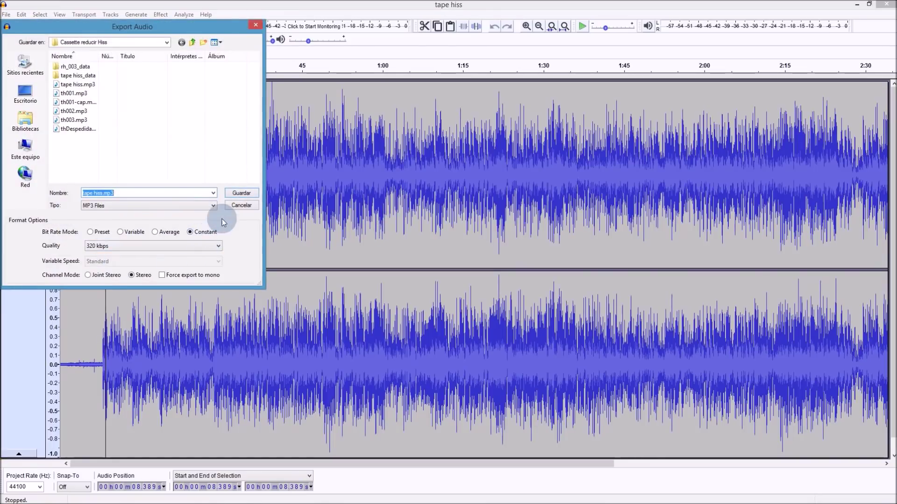
pyautogui.click(242, 194)
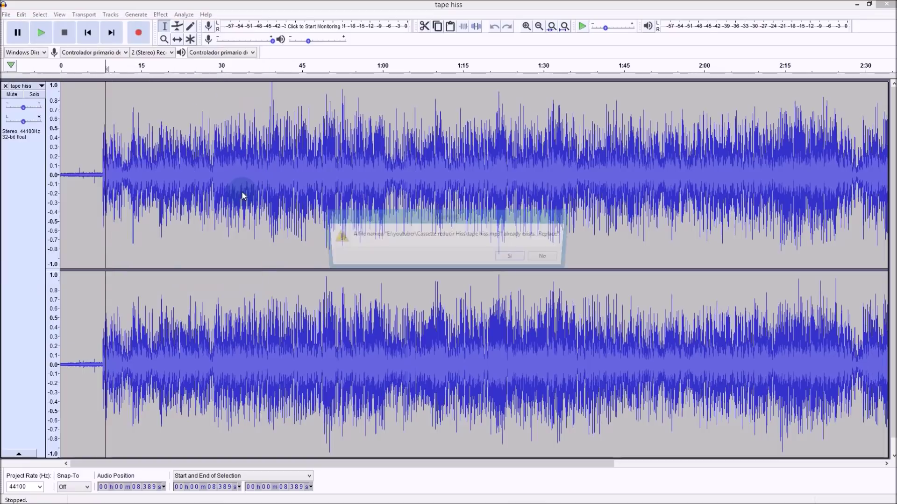
pyautogui.click(514, 258)
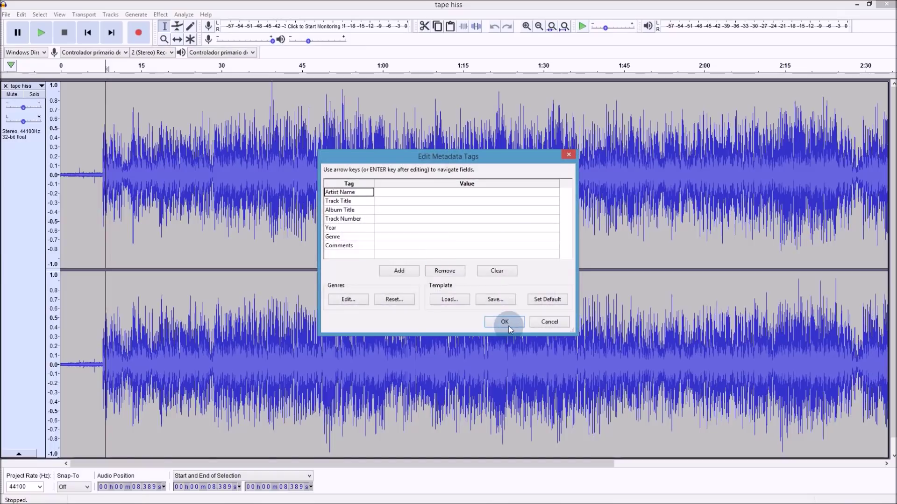
pyautogui.click(505, 321)
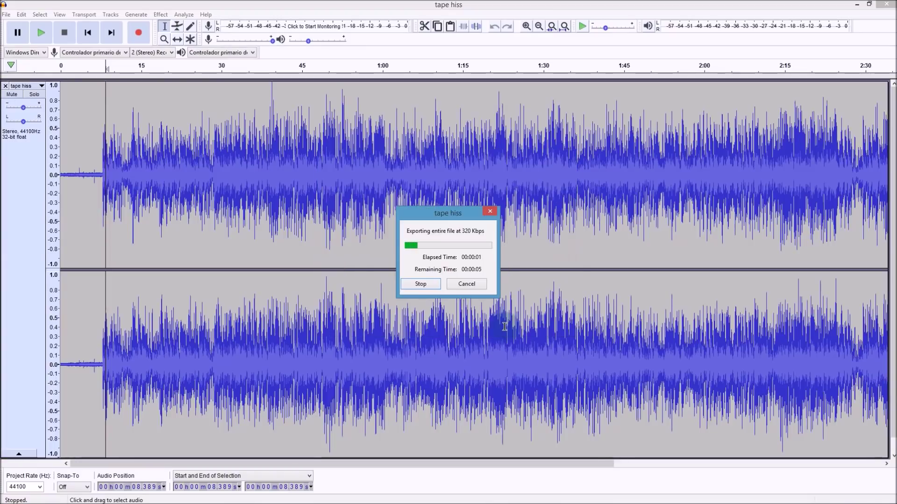